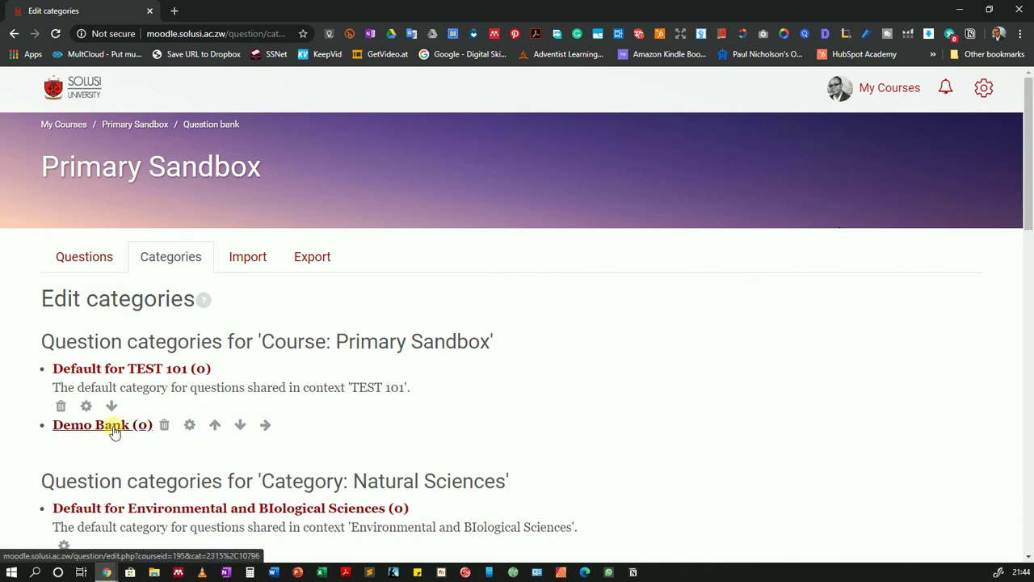
Open the Demo Bank category in the question bank and keep it selected as the category
{"action": "left_click", "coordinate": [114, 430]}
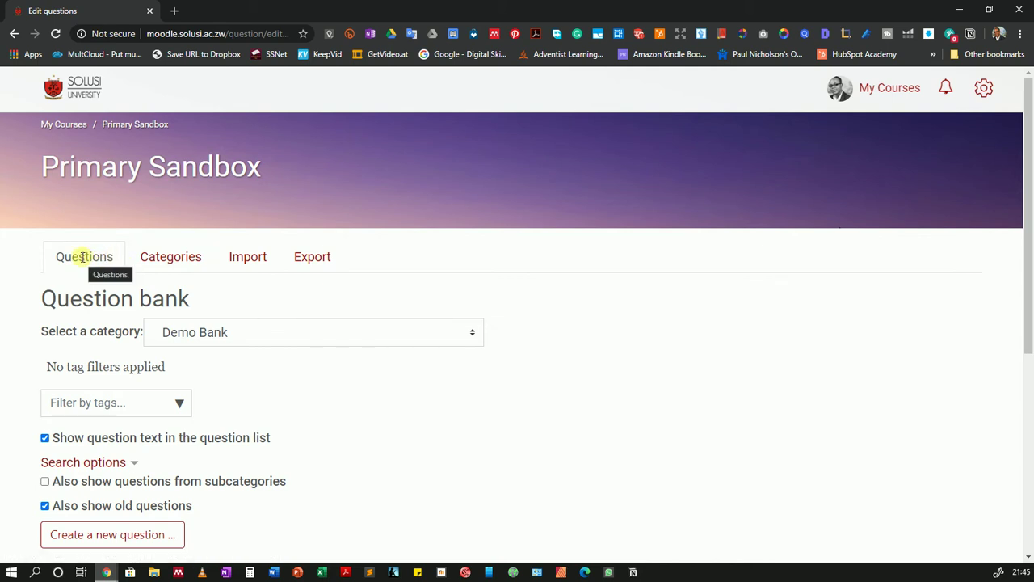
{"action": "left_click", "coordinate": [312, 337]}
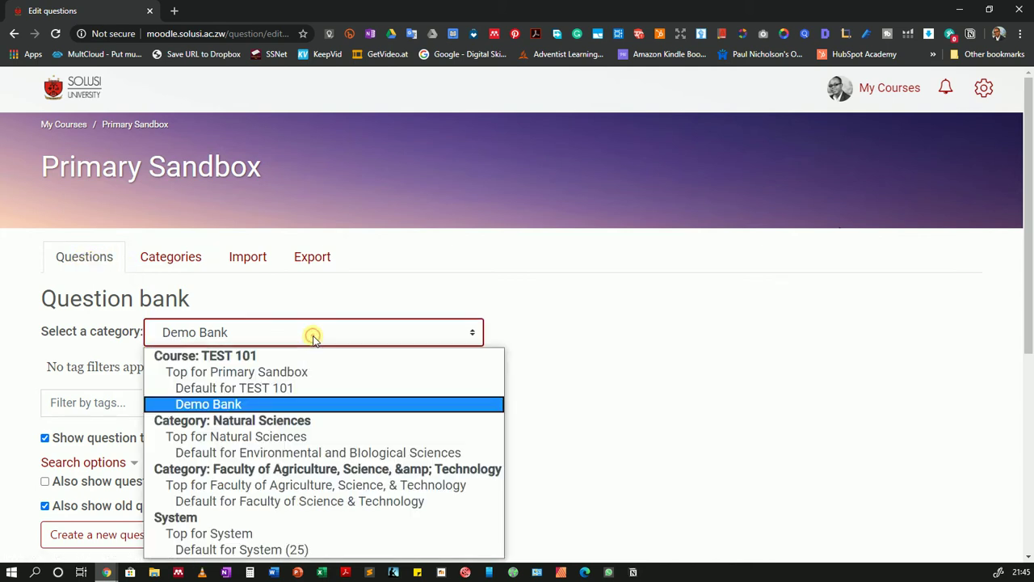
{"action": "left_click", "coordinate": [206, 404]}
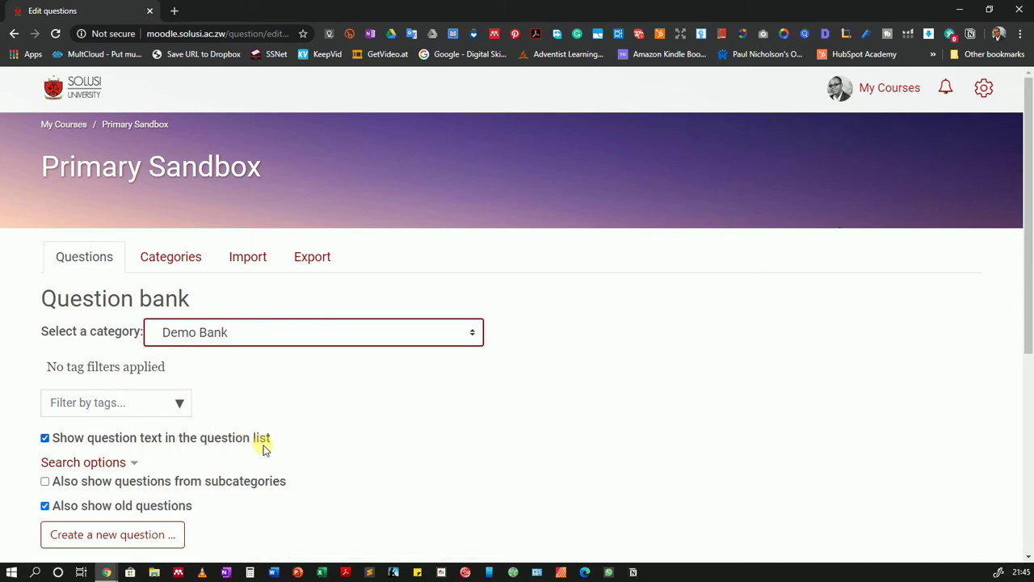
Create a new question of the Multiple choice type in the Demo Bank category
{"action": "scroll", "coordinate": [263, 445], "scroll_direction": "down", "scroll_amount": 3}
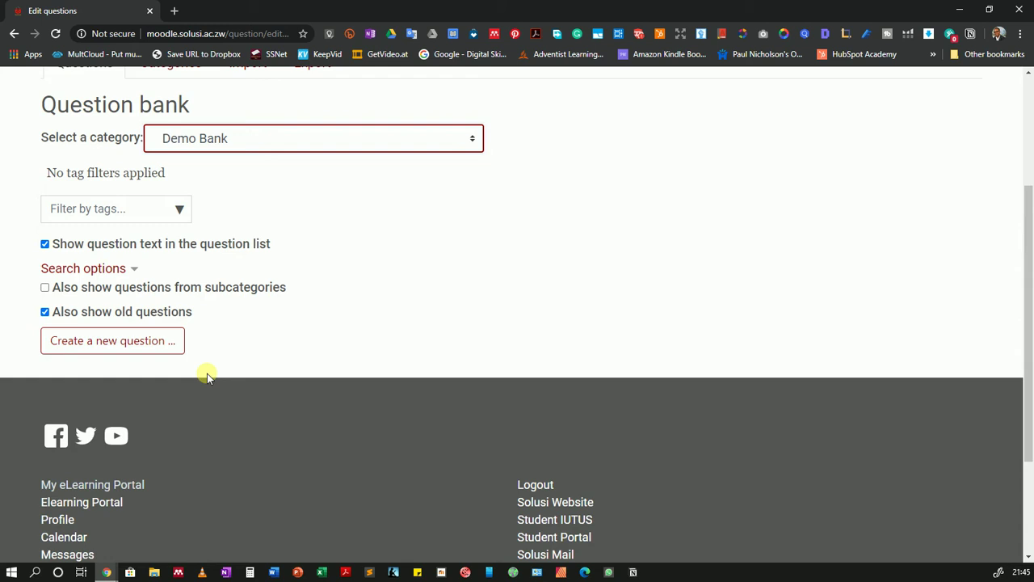
{"action": "left_click", "coordinate": [112, 342]}
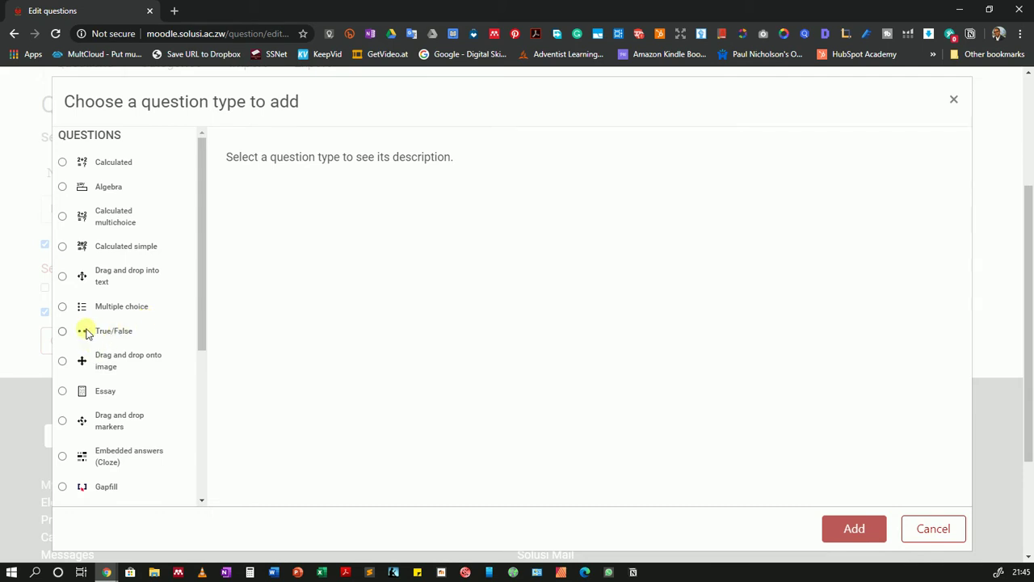
{"action": "left_click", "coordinate": [63, 306]}
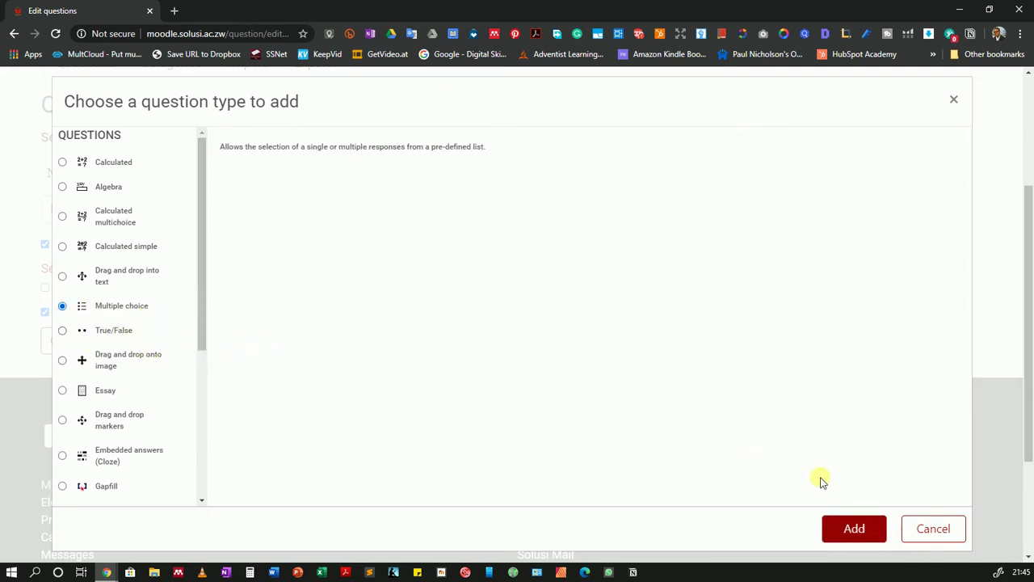
{"action": "left_click", "coordinate": [855, 531]}
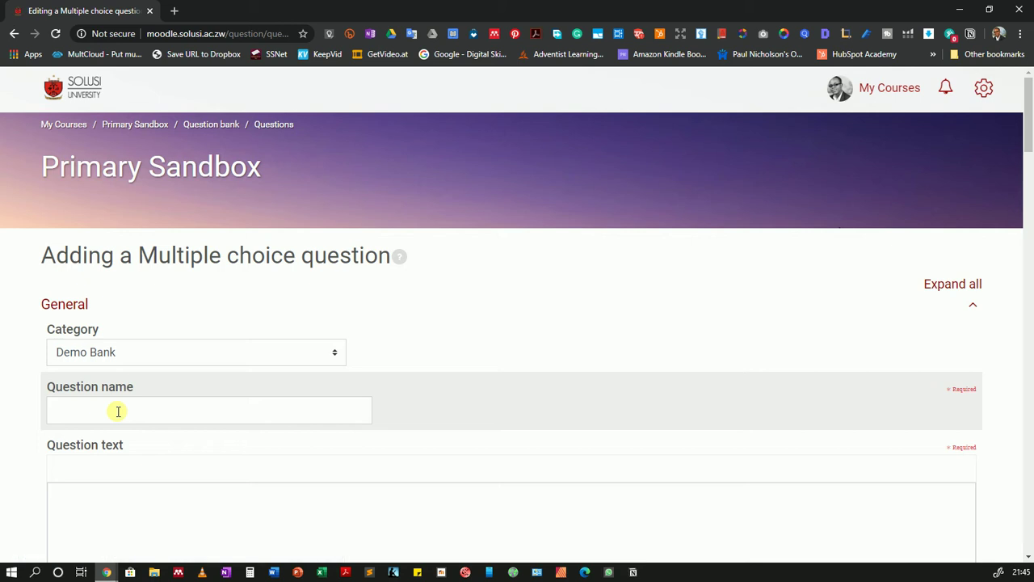
Name the multiple choice question "Demo 1"
{"action": "left_click", "coordinate": [108, 416]}
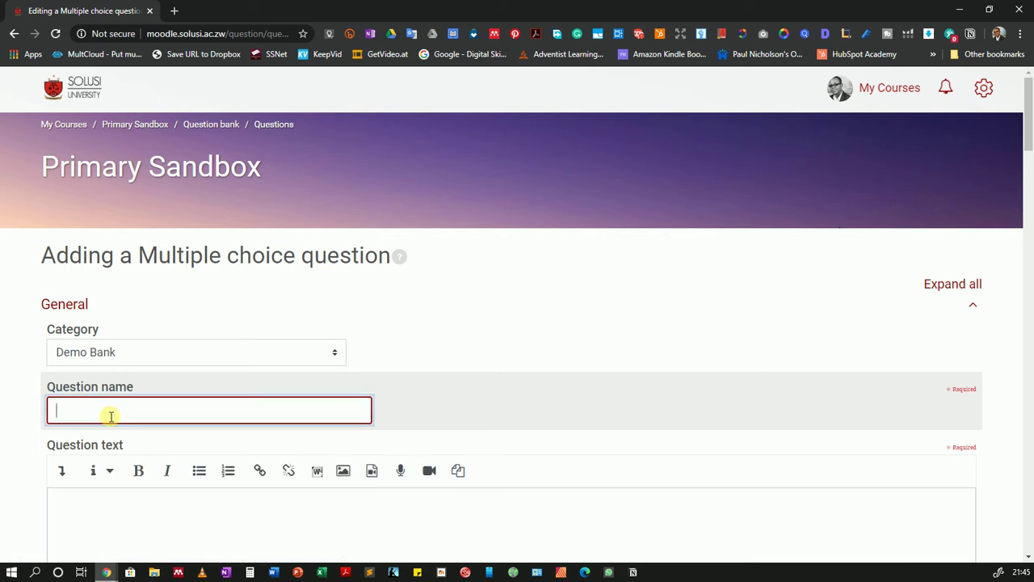
{"action": "type", "text": "Demo 1"}
{"action": "scroll", "coordinate": [121, 424], "scroll_direction": "down", "scroll_amount": 2}
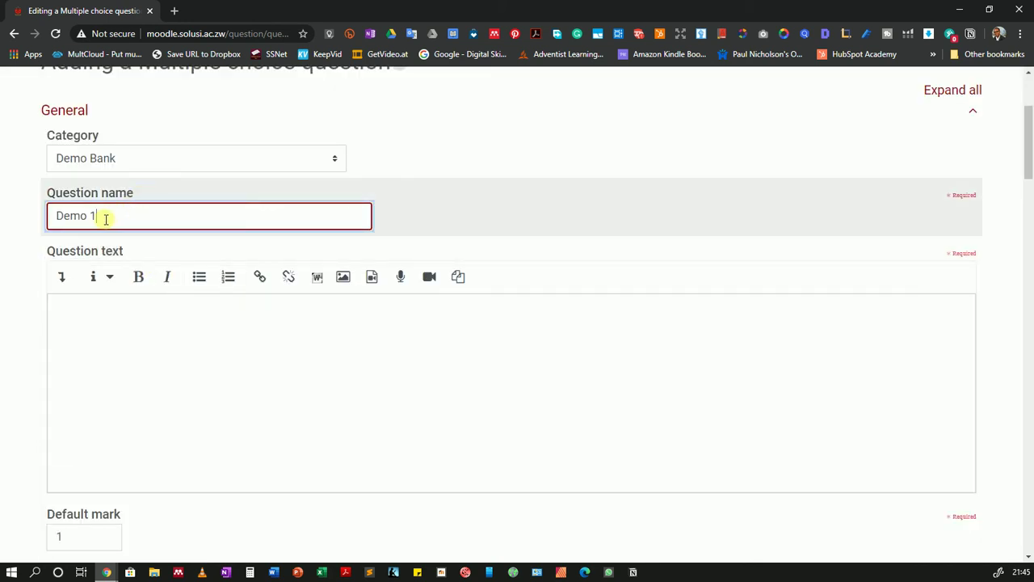
{"action": "double_click", "coordinate": [101, 217]}
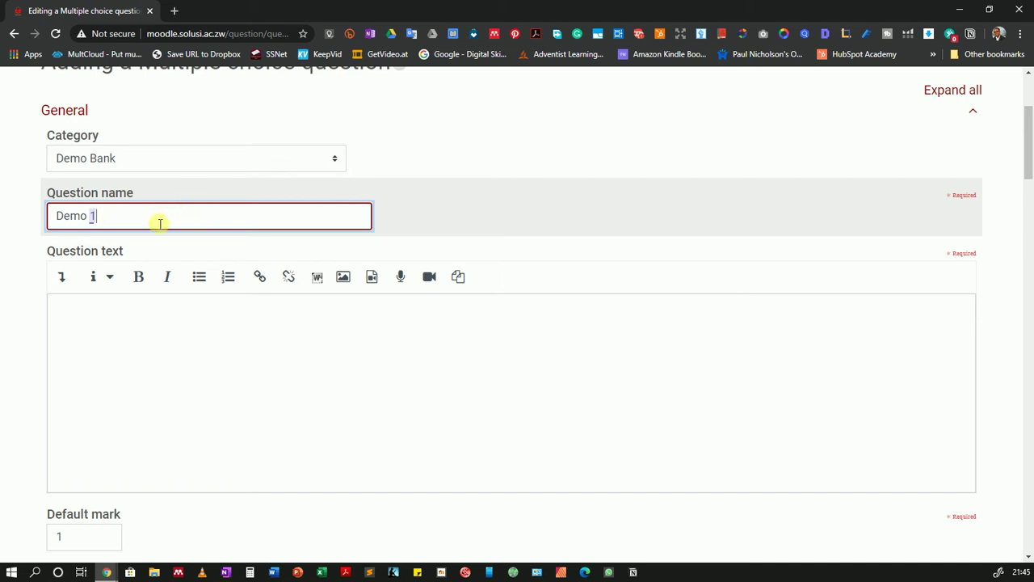
Enter the question text "What is the color of the leaves of an avocado tree?"
{"action": "left_click", "coordinate": [99, 328]}
{"action": "left_click", "coordinate": [107, 325]}
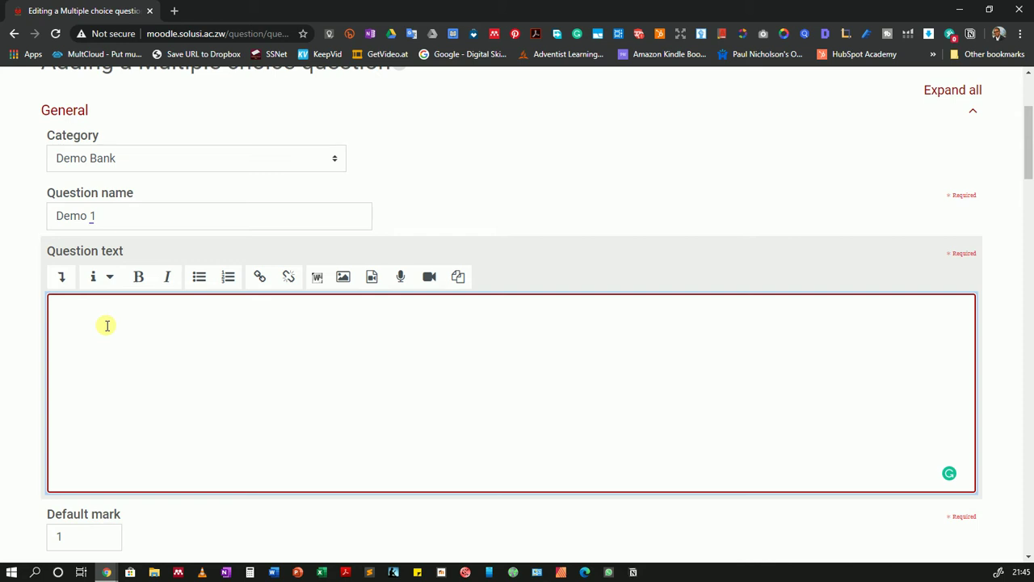
{"action": "type", "text": "What is the color"}
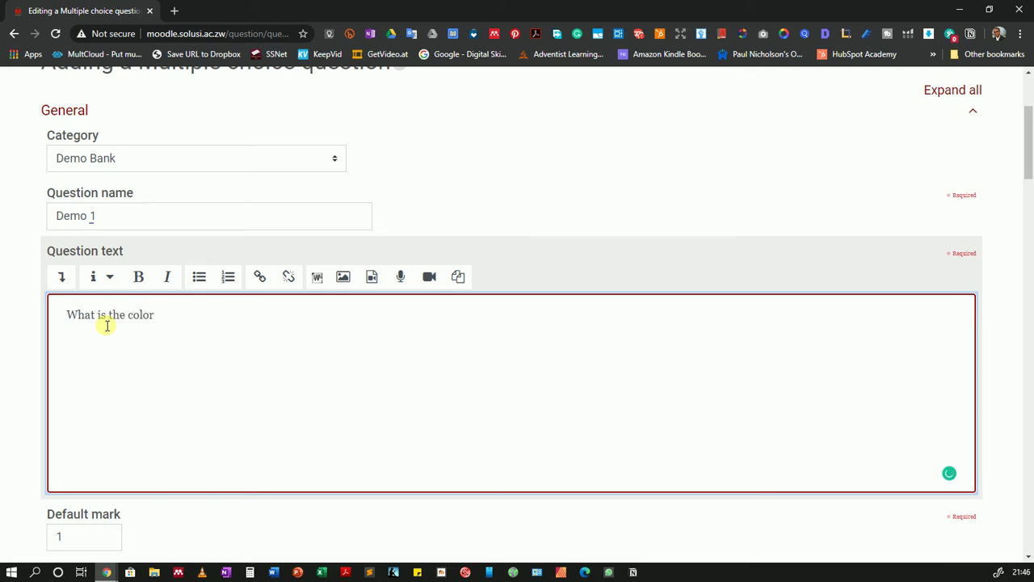
{"action": "type", "text": " of the leaves of an "}
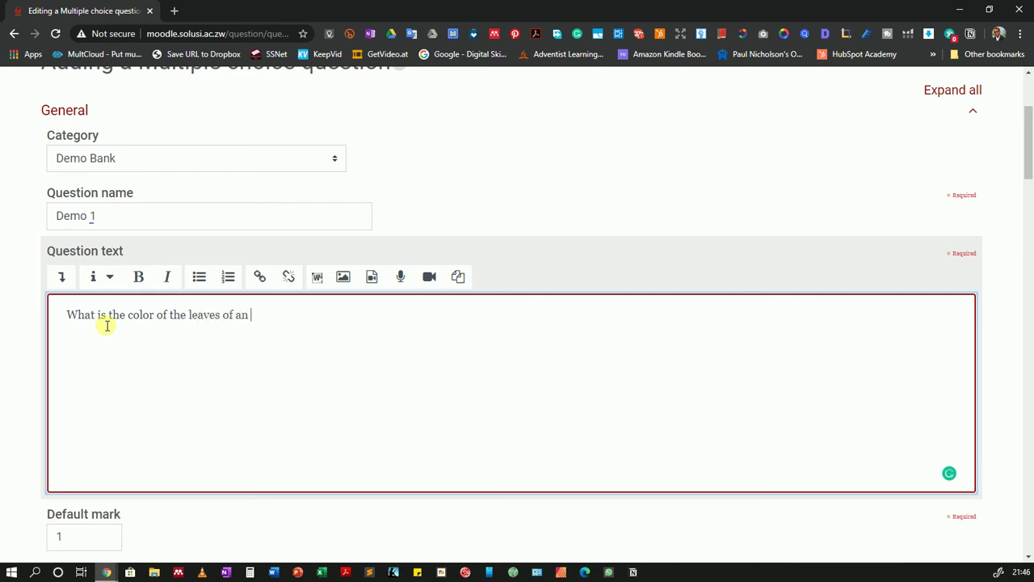
{"action": "type", "text": "avocado tree?"}
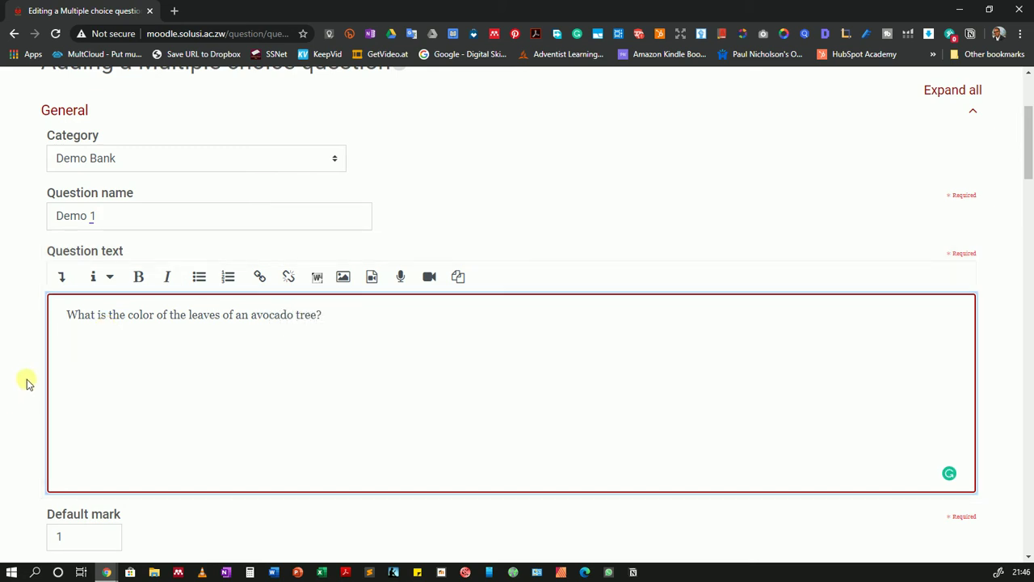
Set the question to allow one answer only, leaving the default mark at 1
{"action": "scroll", "coordinate": [30, 370], "scroll_direction": "down", "scroll_amount": 3}
{"action": "scroll", "coordinate": [48, 340], "scroll_direction": "up", "scroll_amount": 1}
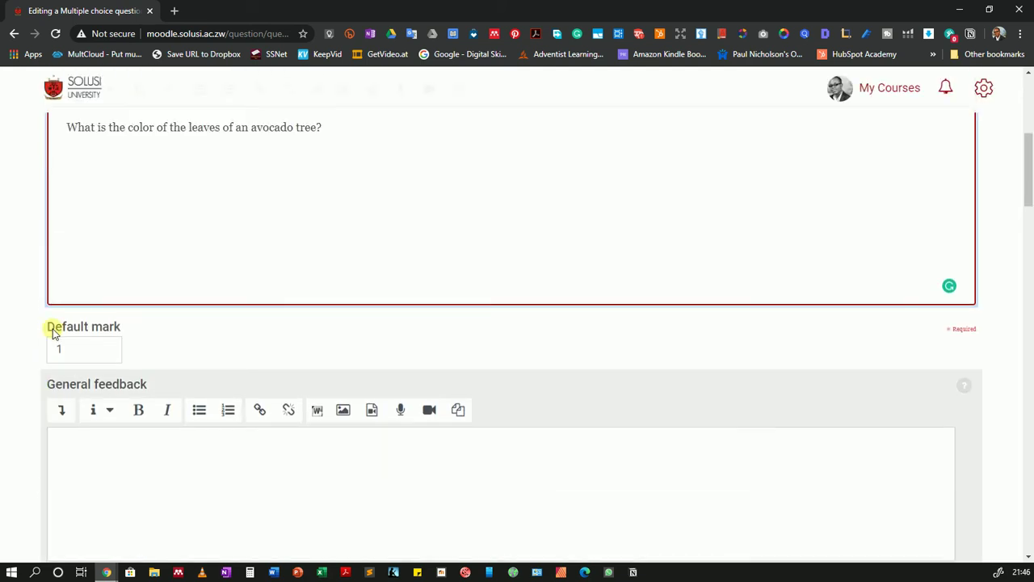
{"action": "scroll", "coordinate": [52, 333], "scroll_direction": "up", "scroll_amount": 2}
{"action": "scroll", "coordinate": [56, 415], "scroll_direction": "down", "scroll_amount": 1}
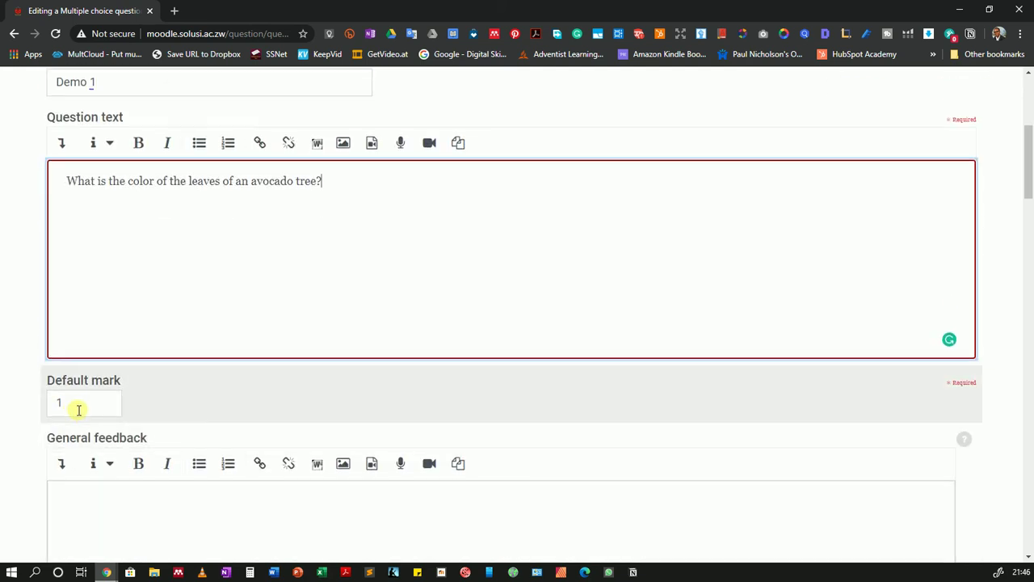
{"action": "scroll", "coordinate": [77, 404], "scroll_direction": "down", "scroll_amount": 4}
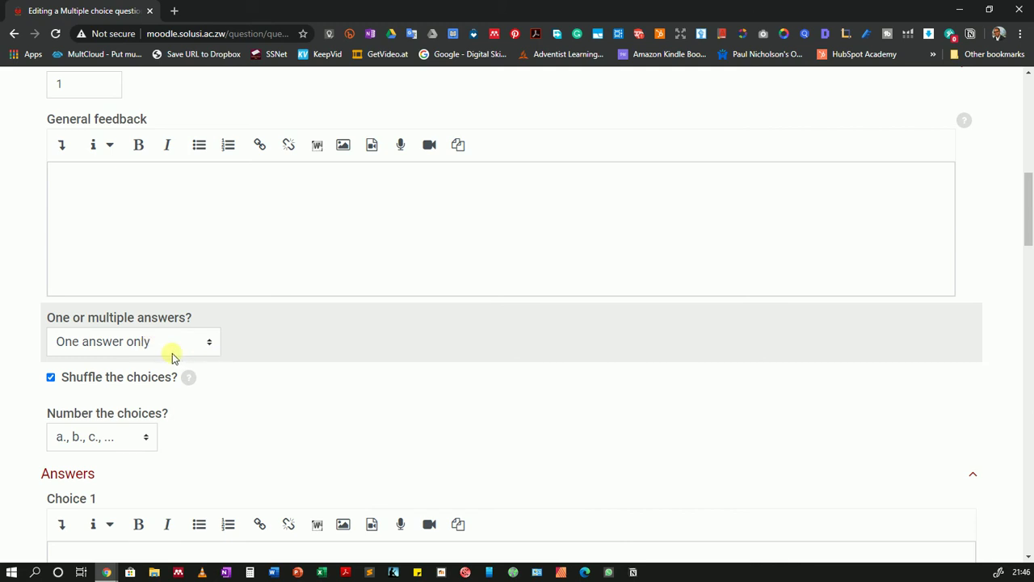
{"action": "left_click", "coordinate": [81, 343]}
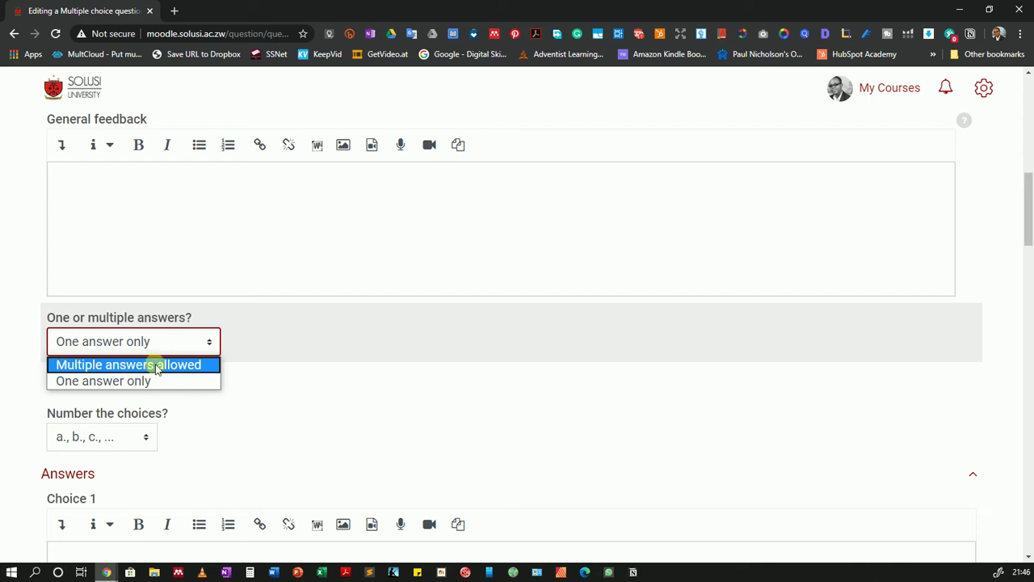
{"action": "left_click", "coordinate": [122, 381]}
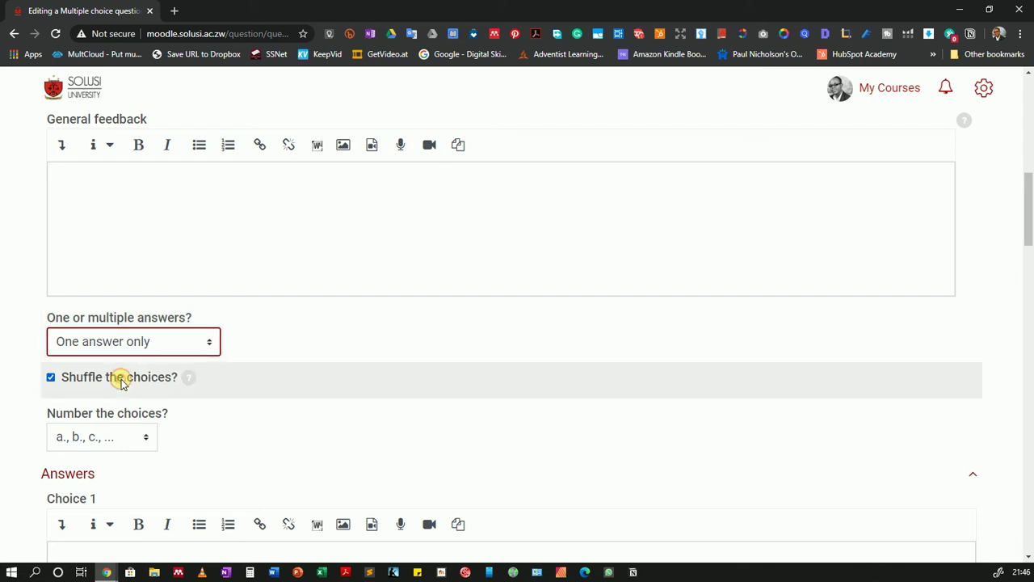
Set the numbering of the choices to the lowercase "a., b., c., ..." style
{"action": "scroll", "coordinate": [92, 351], "scroll_direction": "up", "scroll_amount": 5}
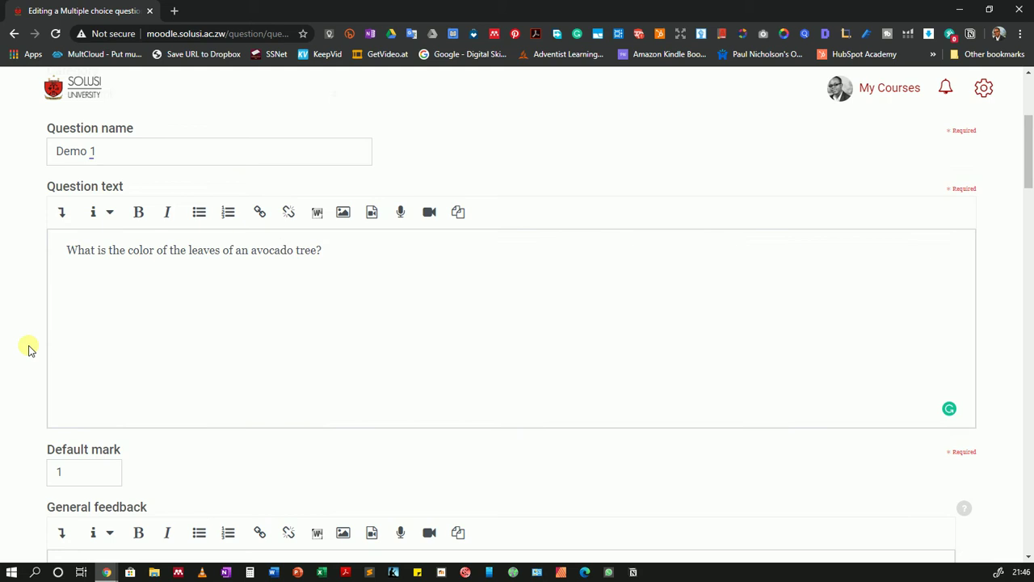
{"action": "scroll", "coordinate": [28, 349], "scroll_direction": "down", "scroll_amount": 8}
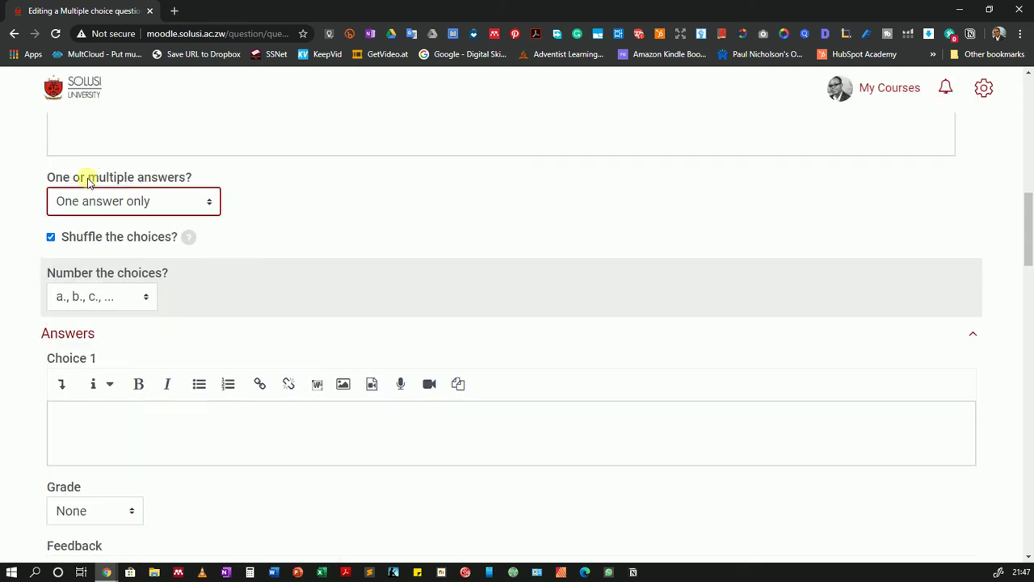
{"action": "scroll", "coordinate": [88, 175], "scroll_direction": "up", "scroll_amount": 2}
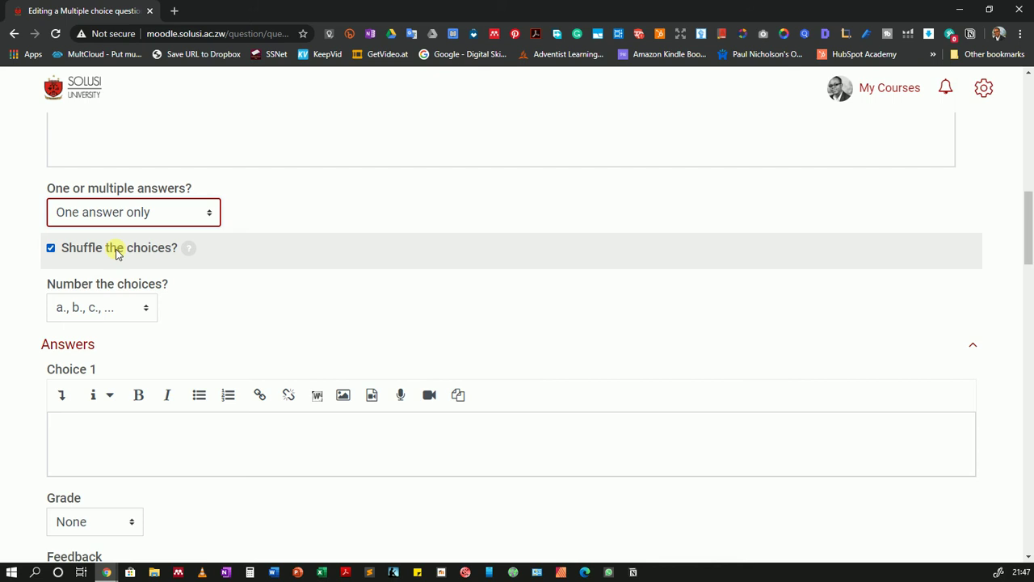
{"action": "left_click", "coordinate": [96, 307]}
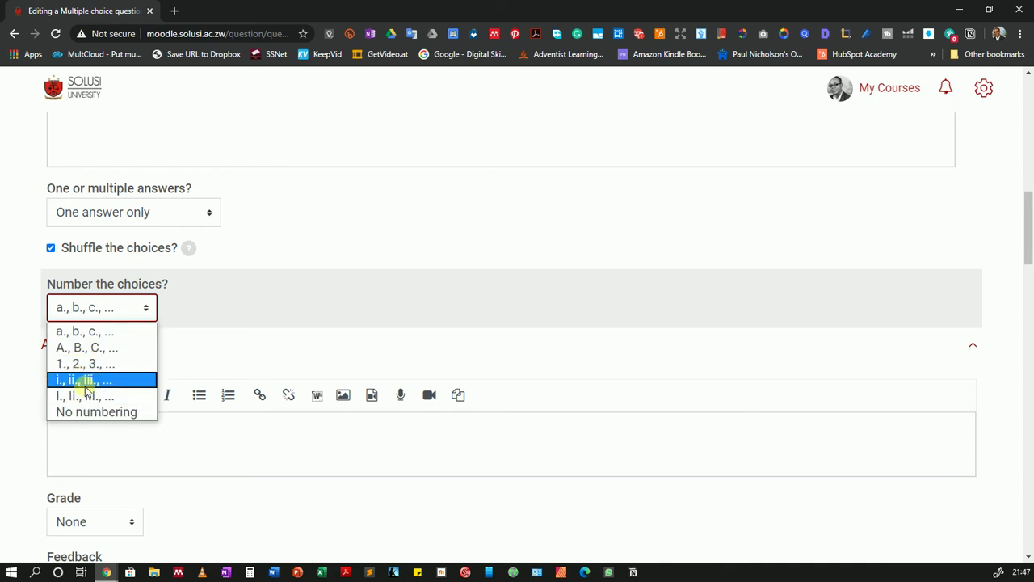
{"action": "left_click", "coordinate": [81, 331]}
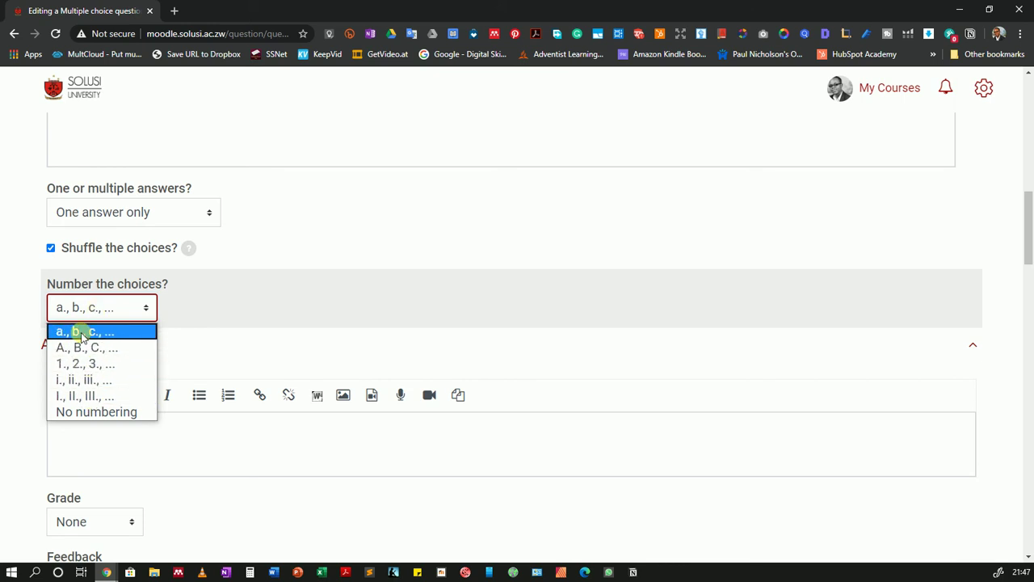
Enter "Green" as Choice 1 and give it a grade of 100%
{"action": "scroll", "coordinate": [104, 368], "scroll_direction": "down", "scroll_amount": 3}
{"action": "scroll", "coordinate": [102, 363], "scroll_direction": "up", "scroll_amount": 1}
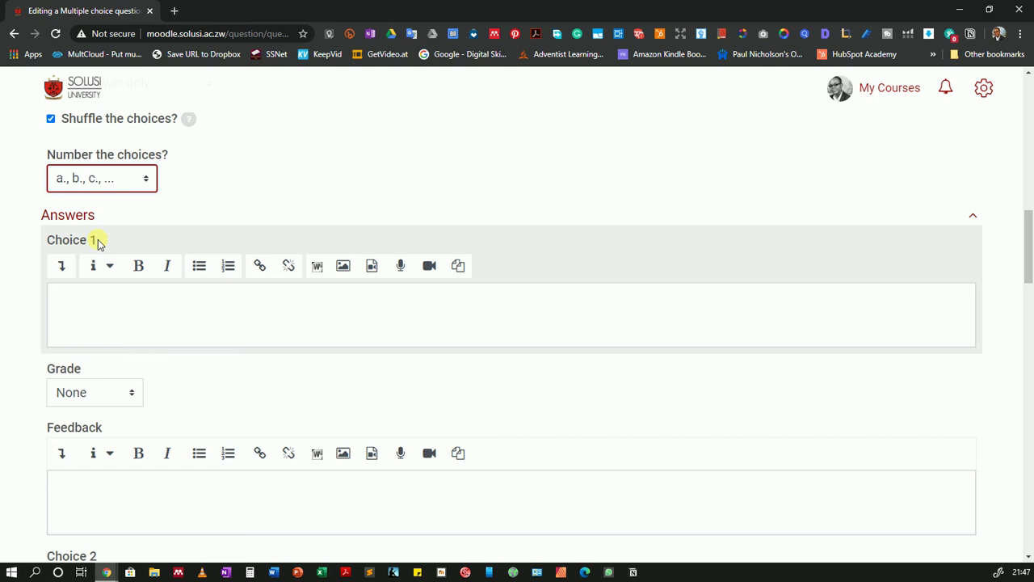
{"action": "left_click", "coordinate": [87, 305]}
{"action": "type", "text": "Green"}
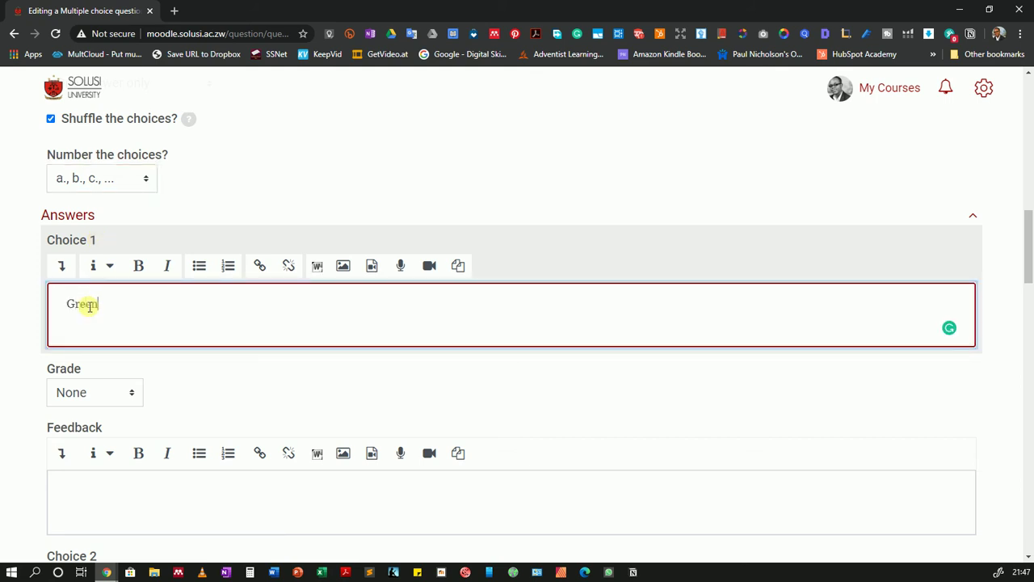
{"action": "left_click", "coordinate": [95, 390]}
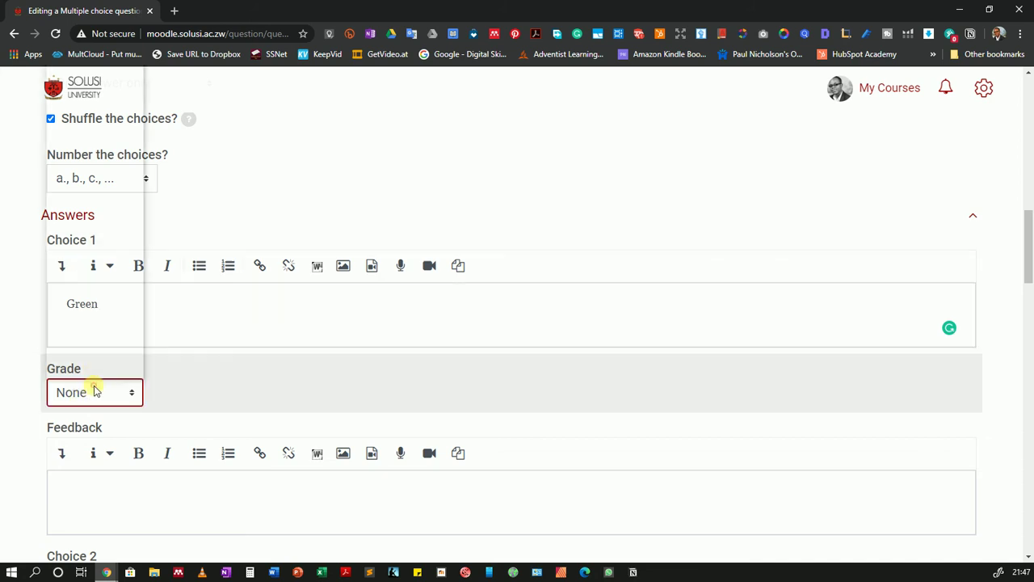
{"action": "left_click", "coordinate": [71, 79]}
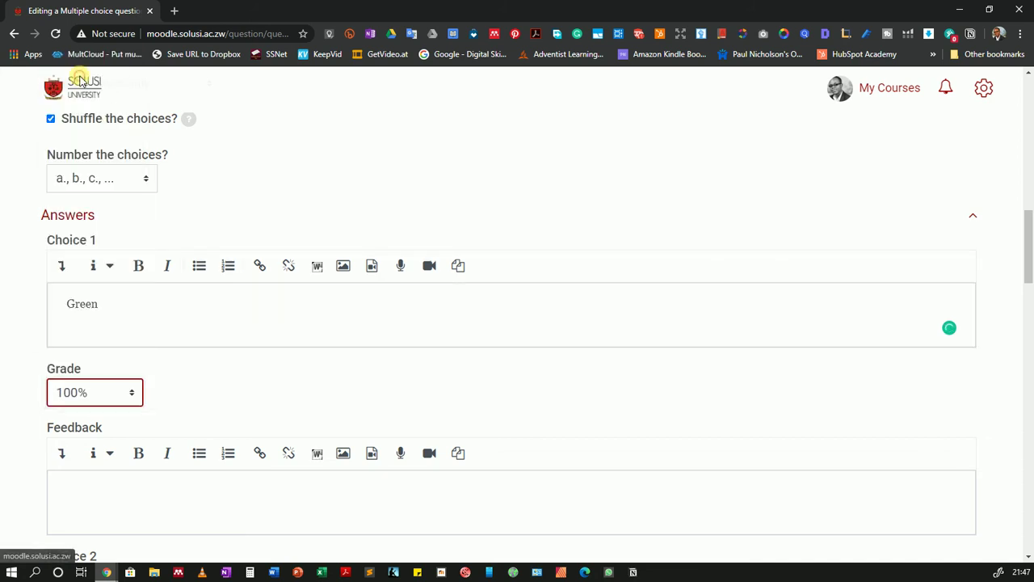
Enter "Purple" as Choice 2 and keep its grade at None
{"action": "scroll", "coordinate": [51, 394], "scroll_direction": "down", "scroll_amount": 3}
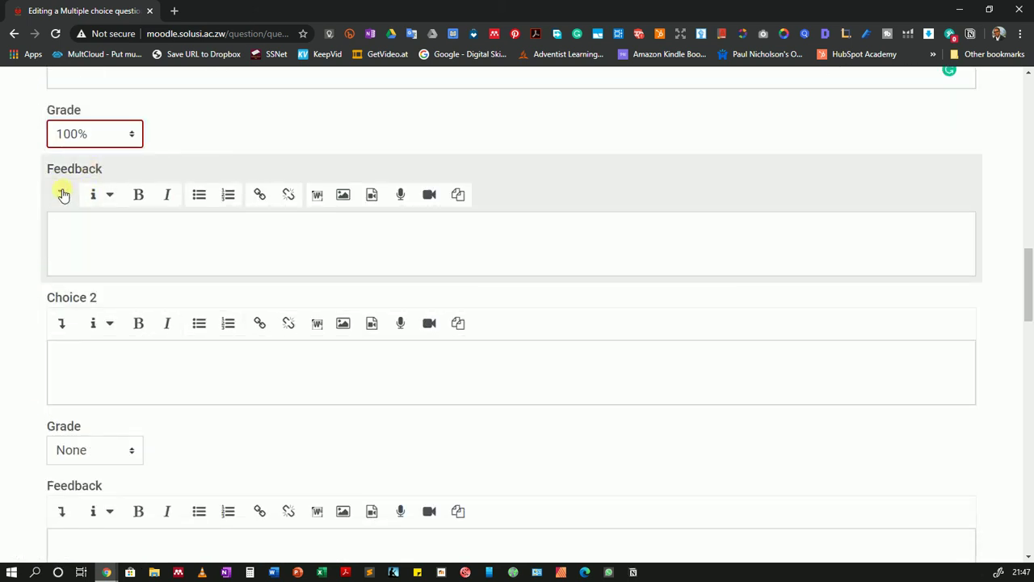
{"action": "scroll", "coordinate": [81, 324], "scroll_direction": "down", "scroll_amount": 1}
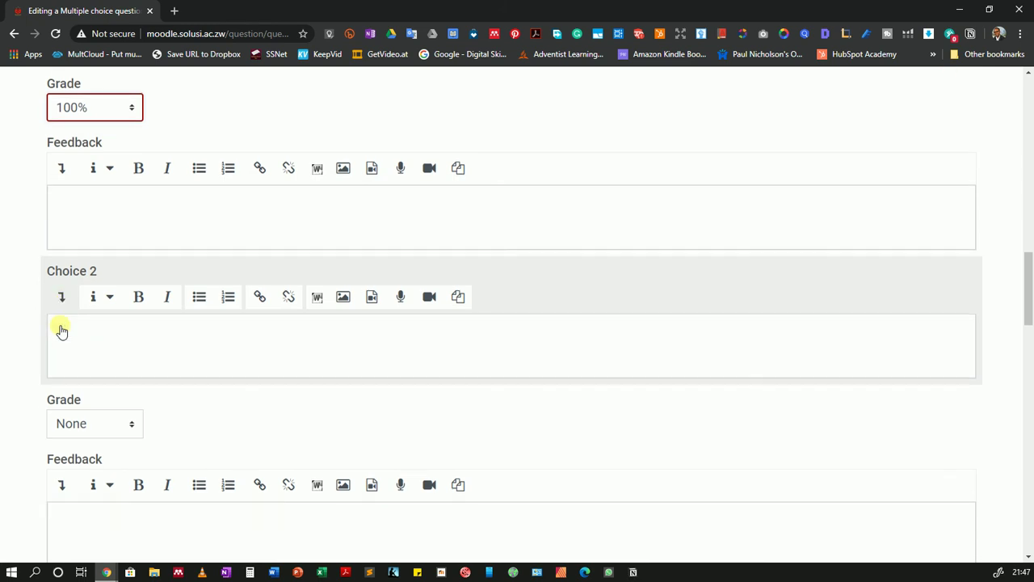
{"action": "left_click", "coordinate": [94, 308]}
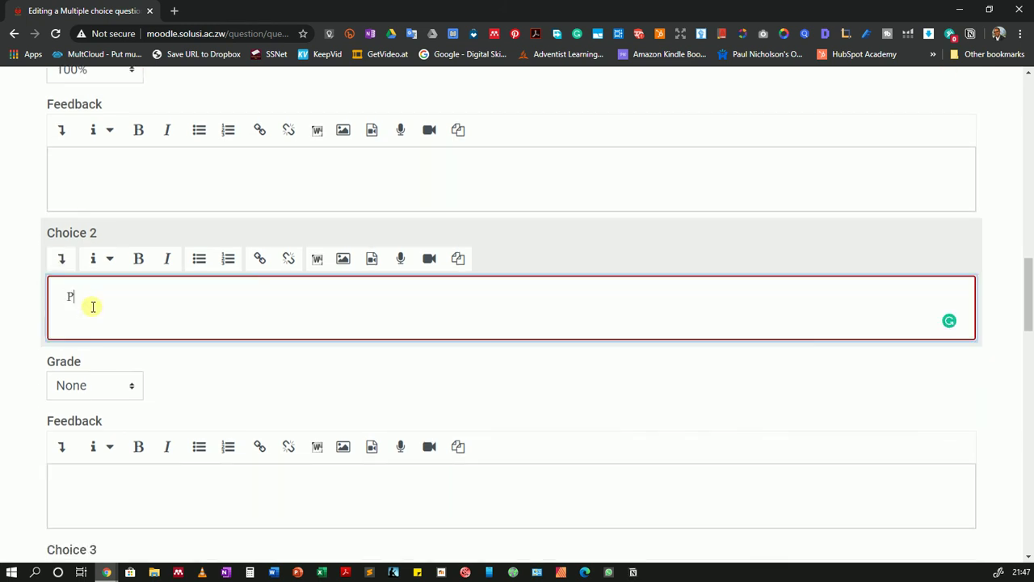
{"action": "type", "text": "Purple"}
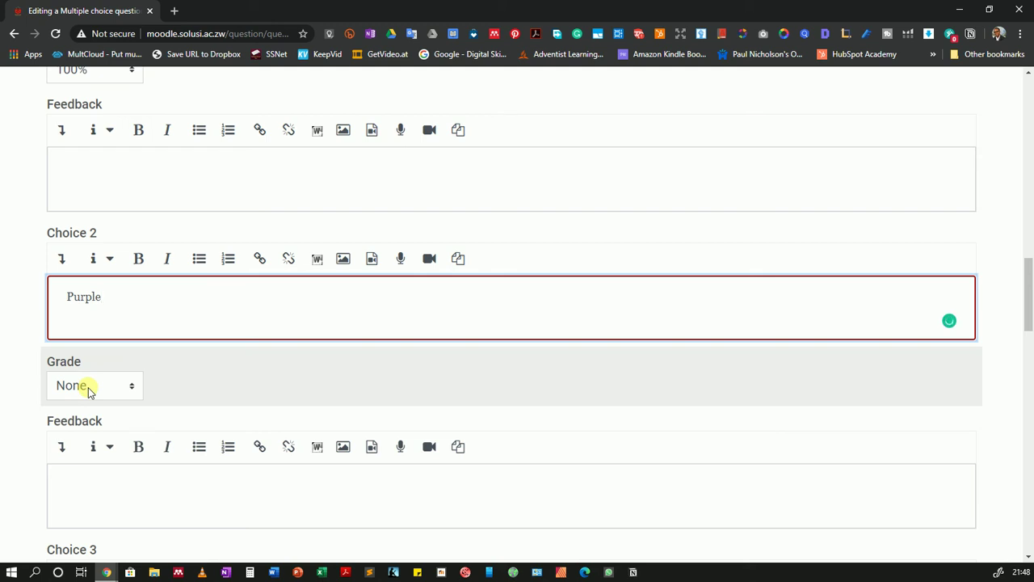
{"action": "left_click", "coordinate": [89, 388]}
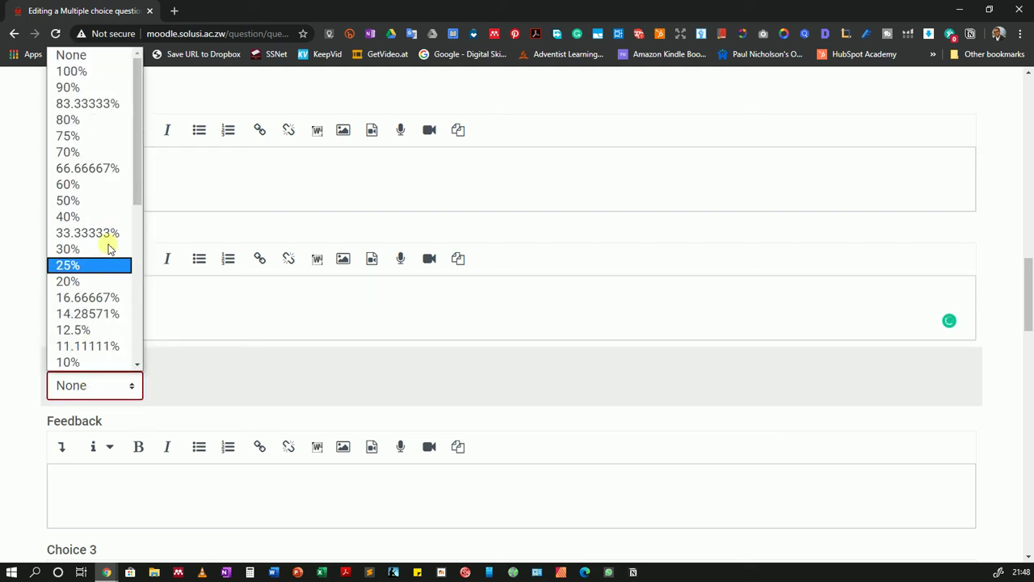
{"action": "scroll", "coordinate": [121, 242], "scroll_direction": "down", "scroll_amount": 5}
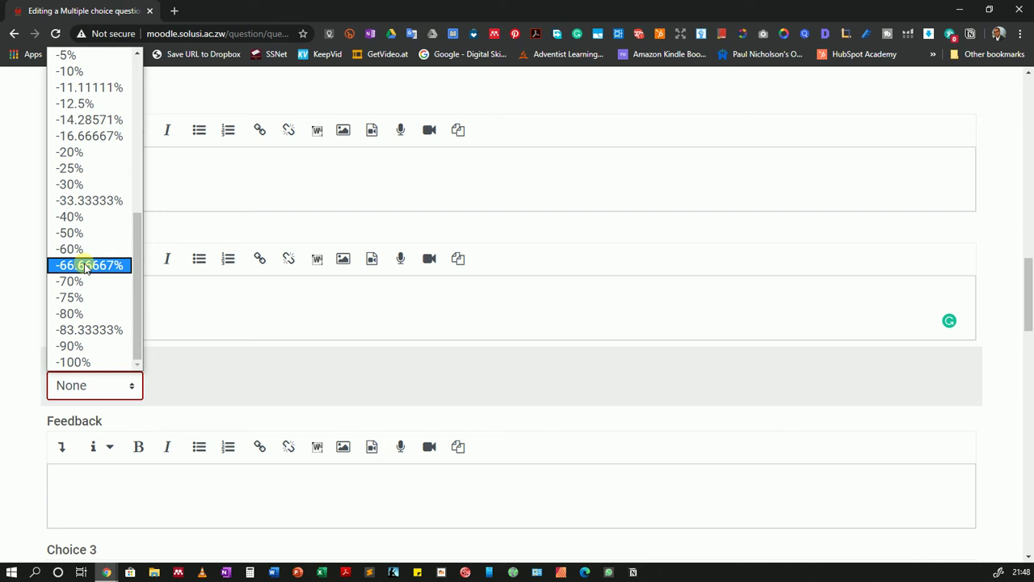
{"action": "left_click", "coordinate": [33, 387]}
{"action": "scroll", "coordinate": [24, 416], "scroll_direction": "down", "scroll_amount": 4}
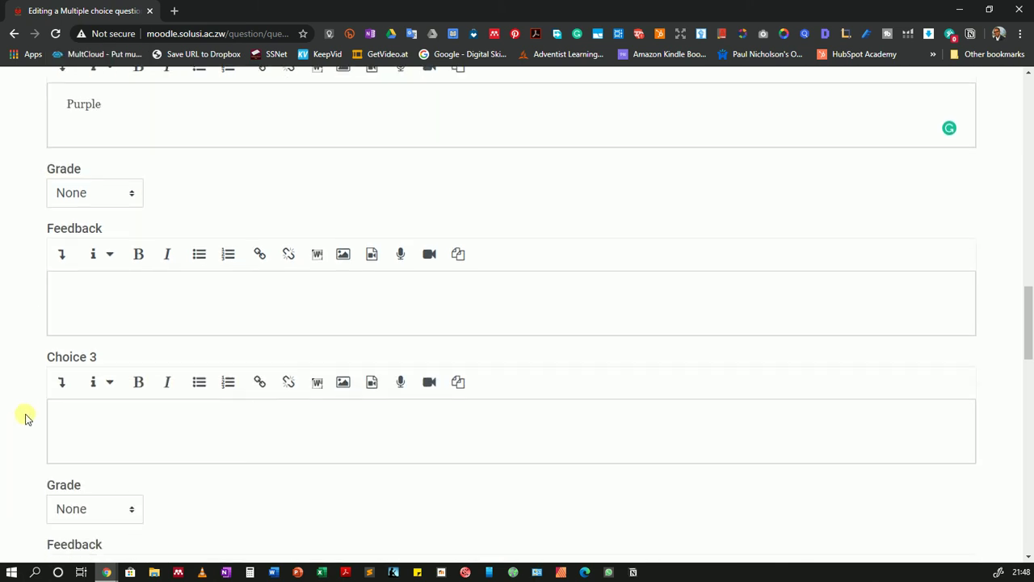
Enter "Gold" as Choice 3 and "Silver" as Choice 4, keeping both grades at None
{"action": "scroll", "coordinate": [65, 400], "scroll_direction": "up", "scroll_amount": 1}
{"action": "left_click", "coordinate": [95, 355]}
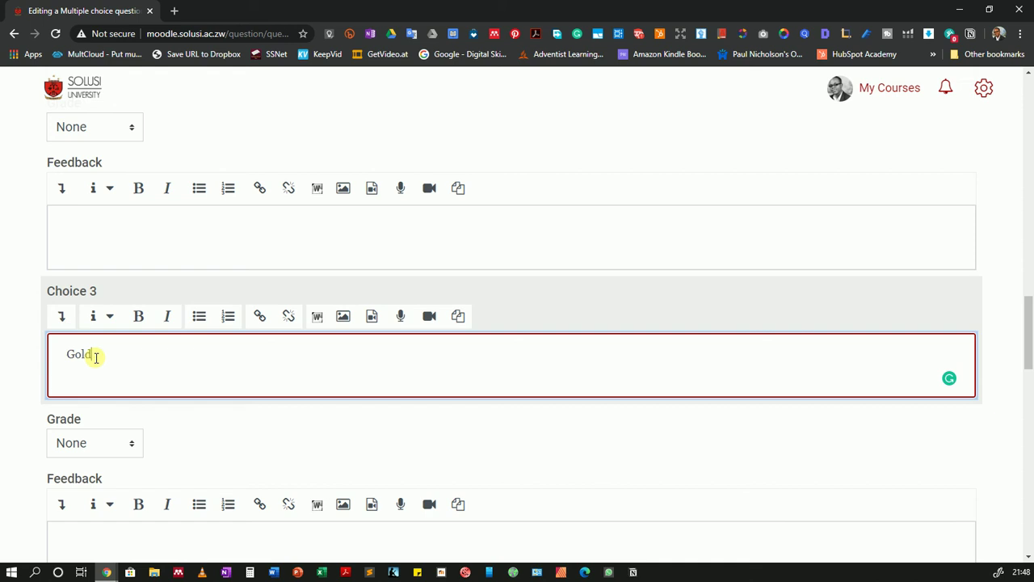
{"action": "scroll", "coordinate": [88, 451], "scroll_direction": "down", "scroll_amount": 5}
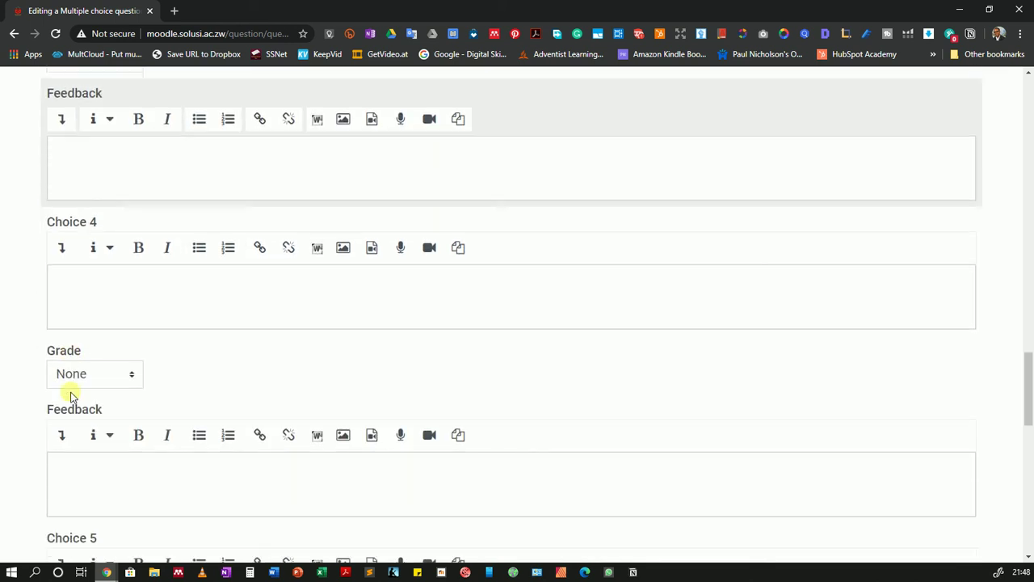
{"action": "scroll", "coordinate": [97, 276], "scroll_direction": "down", "scroll_amount": 1}
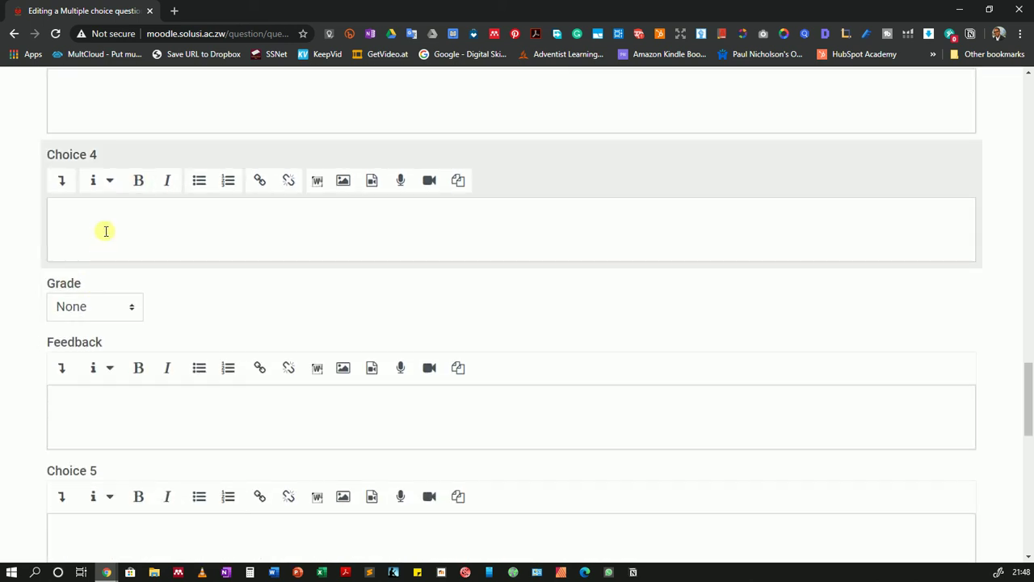
{"action": "left_click", "coordinate": [110, 226]}
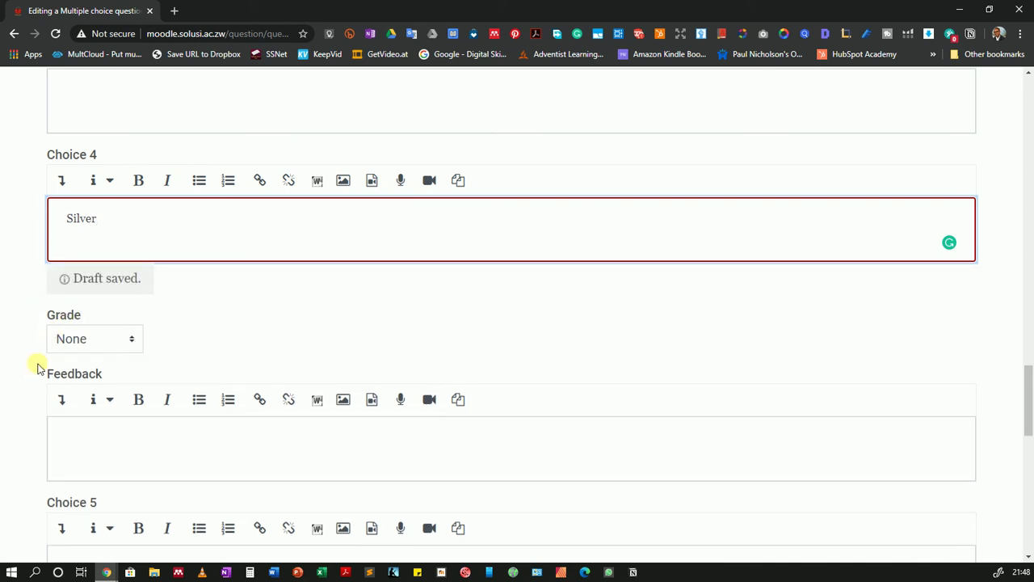
Leave Choice 5 empty without adding more choices, and save the question to the question bank
{"action": "scroll", "coordinate": [37, 365], "scroll_direction": "down", "scroll_amount": 4}
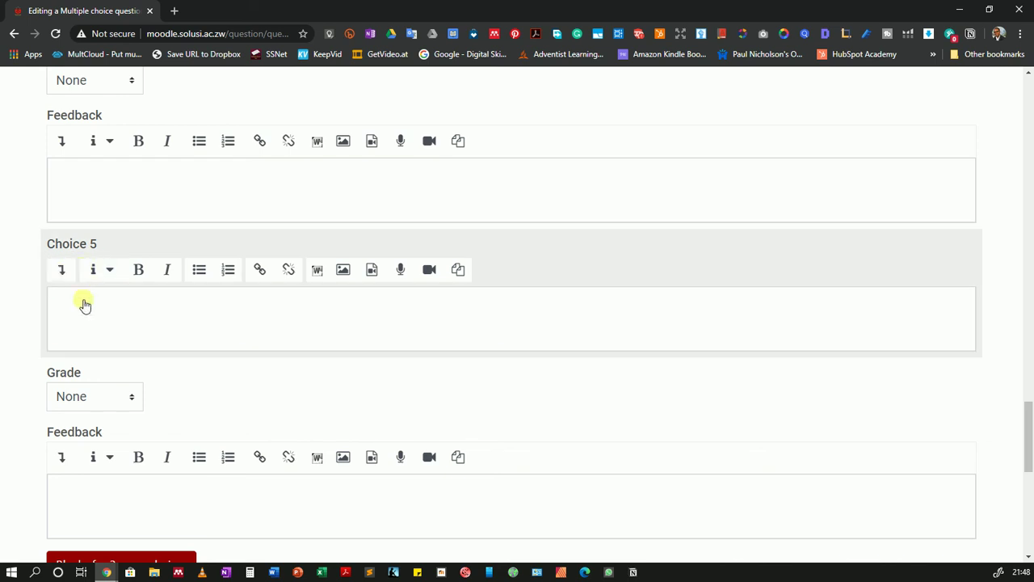
{"action": "scroll", "coordinate": [92, 312], "scroll_direction": "down", "scroll_amount": 1}
{"action": "scroll", "coordinate": [91, 313], "scroll_direction": "down", "scroll_amount": 2}
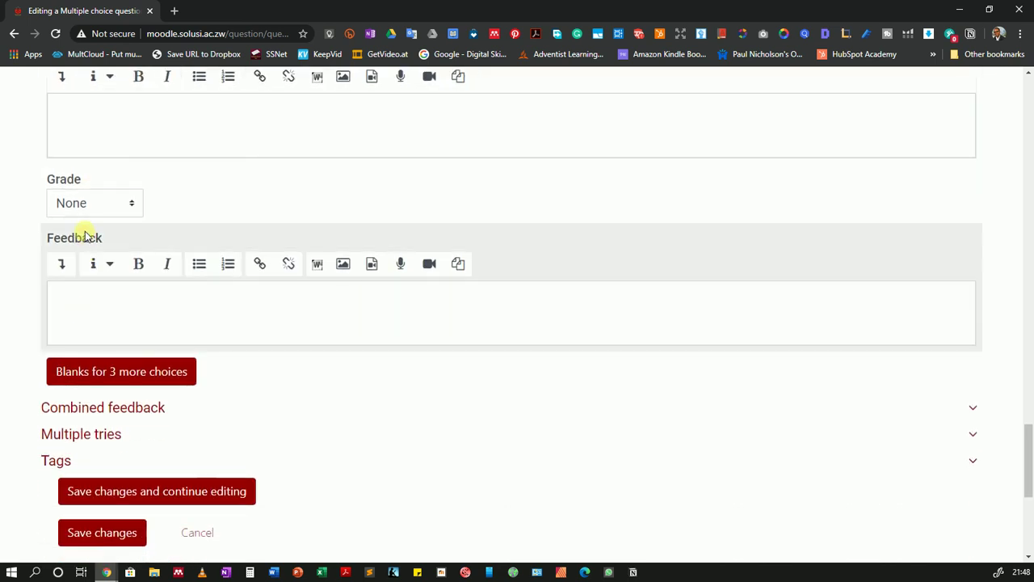
{"action": "scroll", "coordinate": [84, 228], "scroll_direction": "up", "scroll_amount": 2}
{"action": "scroll", "coordinate": [91, 283], "scroll_direction": "down", "scroll_amount": 2}
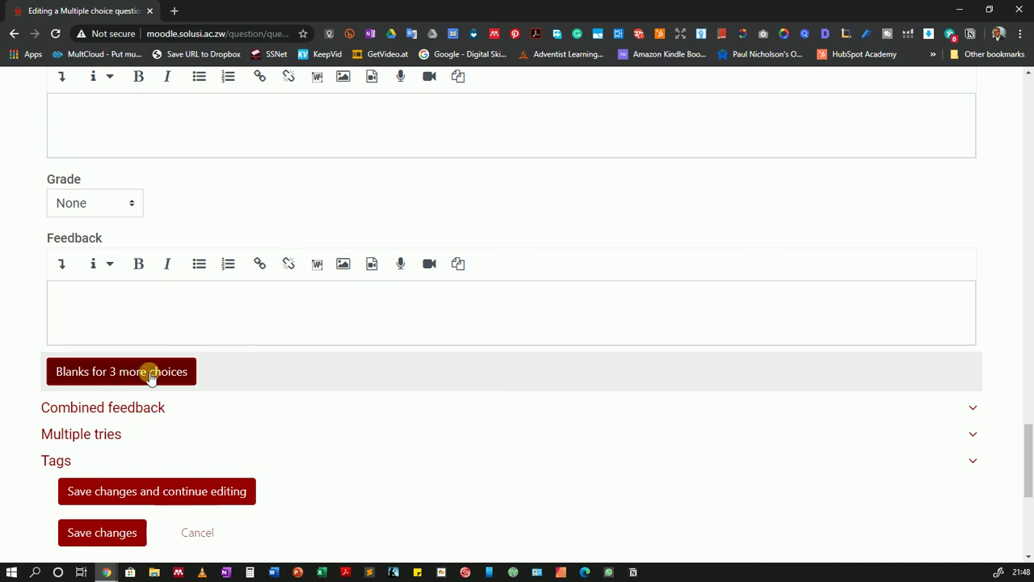
{"action": "scroll", "coordinate": [151, 377], "scroll_direction": "down", "scroll_amount": 2}
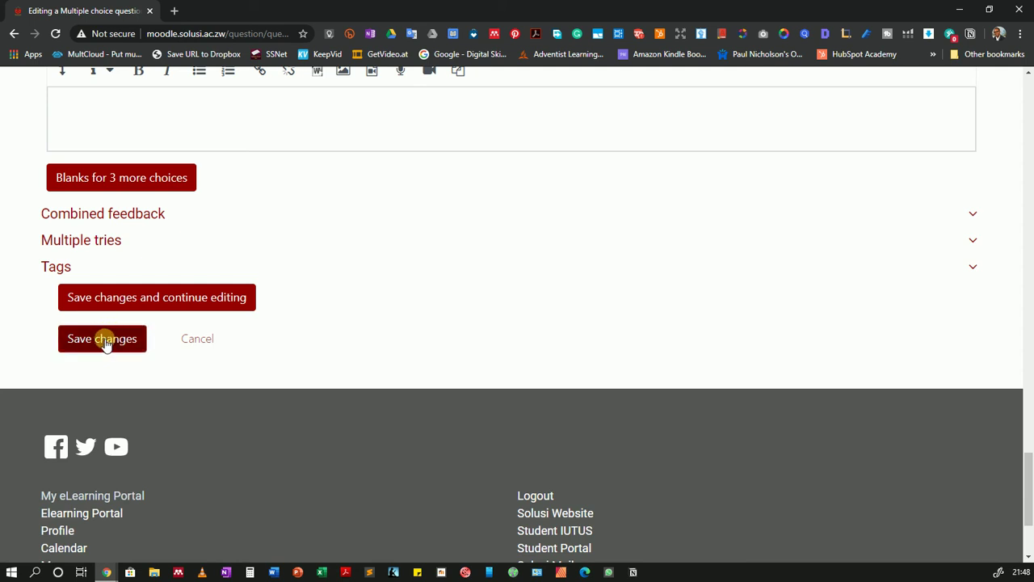
{"action": "left_click", "coordinate": [103, 340]}
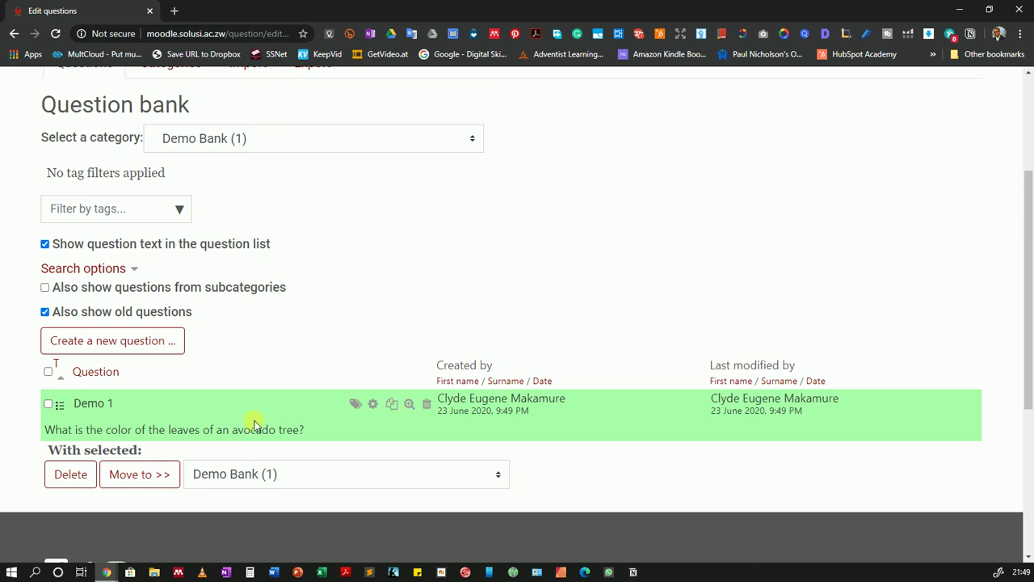
Preview the Demo 1 question and fill in its correct response
{"action": "left_click", "coordinate": [410, 405]}
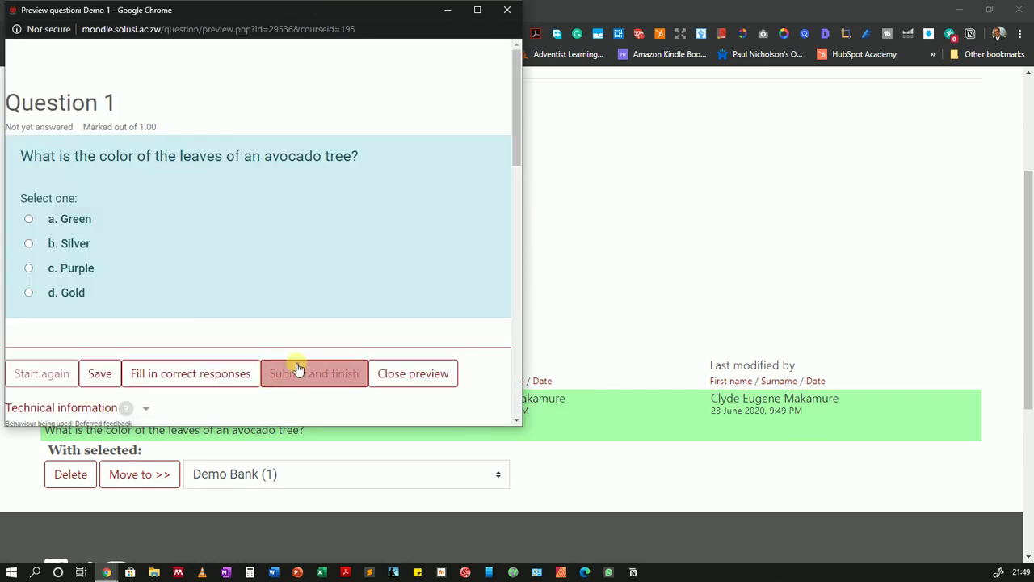
{"action": "left_click", "coordinate": [214, 379]}
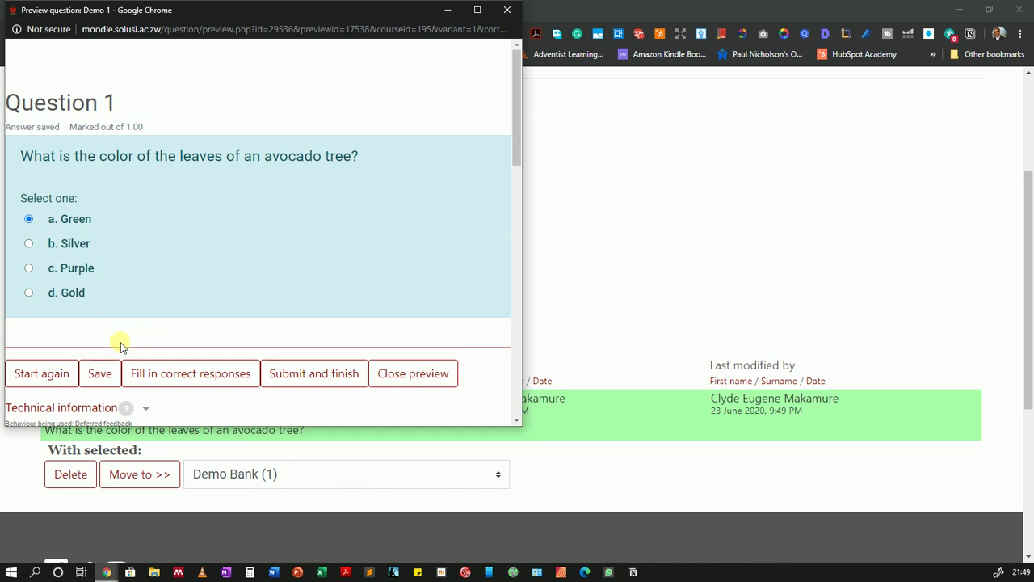
{"action": "left_click", "coordinate": [202, 371]}
Restart the Demo 1 question attempt in the preview and close the preview
{"action": "left_click", "coordinate": [46, 374]}
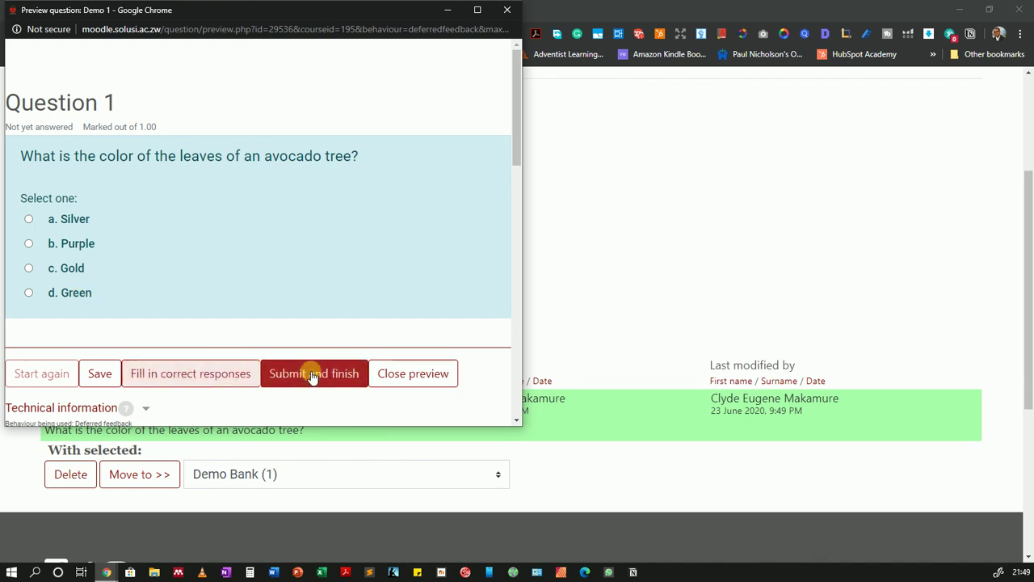
{"action": "left_click", "coordinate": [286, 382]}
{"action": "left_click", "coordinate": [423, 381]}
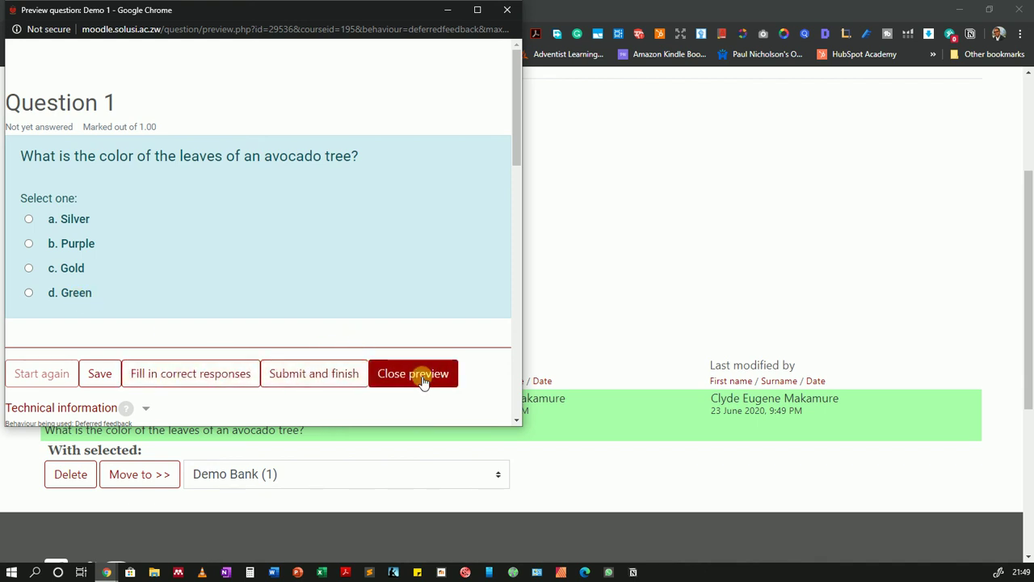